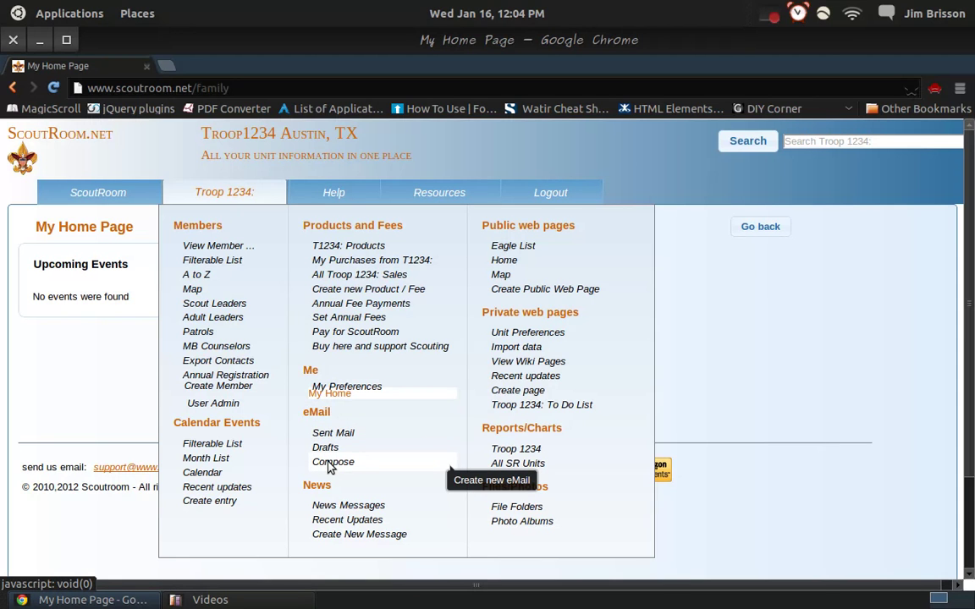
Step: Compose a new troop email and add an individual scout and the Flaming Arrows patrol to the To recipients
click(329, 464)
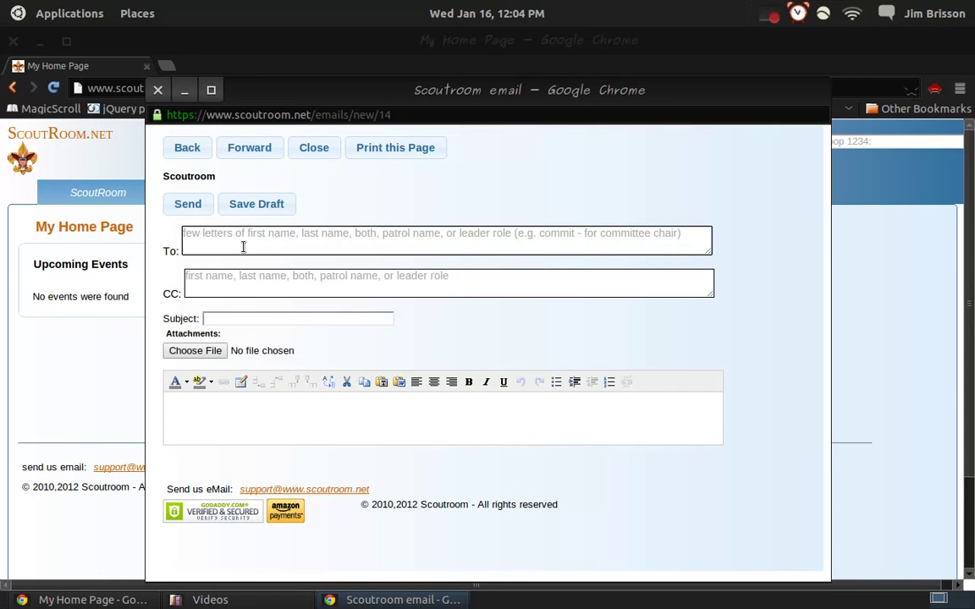
text(john)
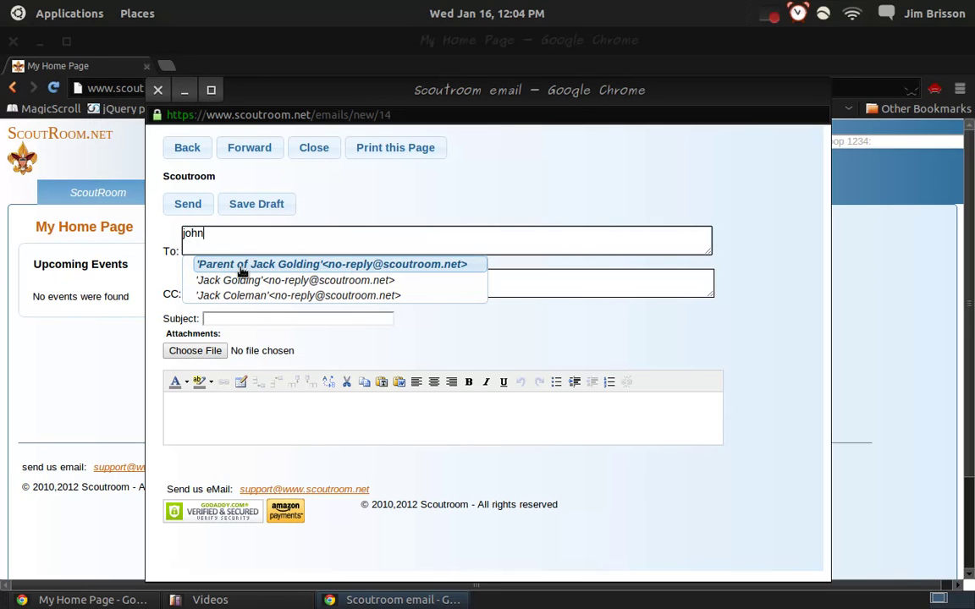
click(243, 280)
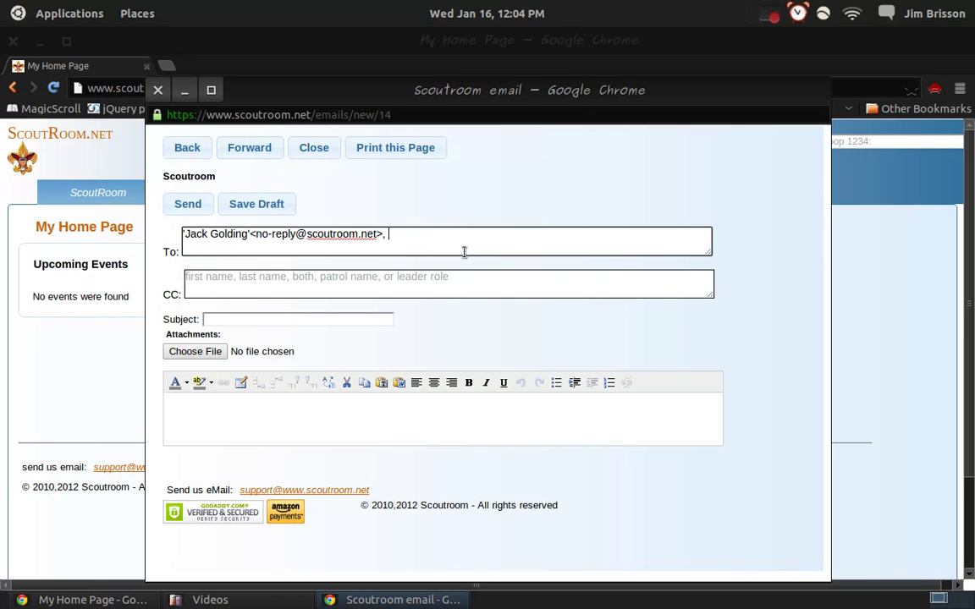
text(flamin)
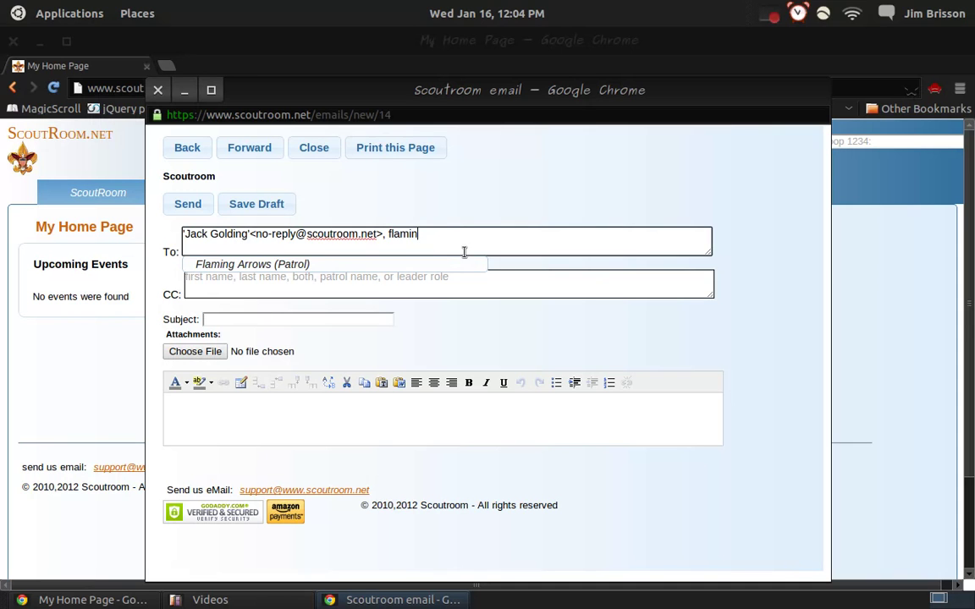
click(381, 268)
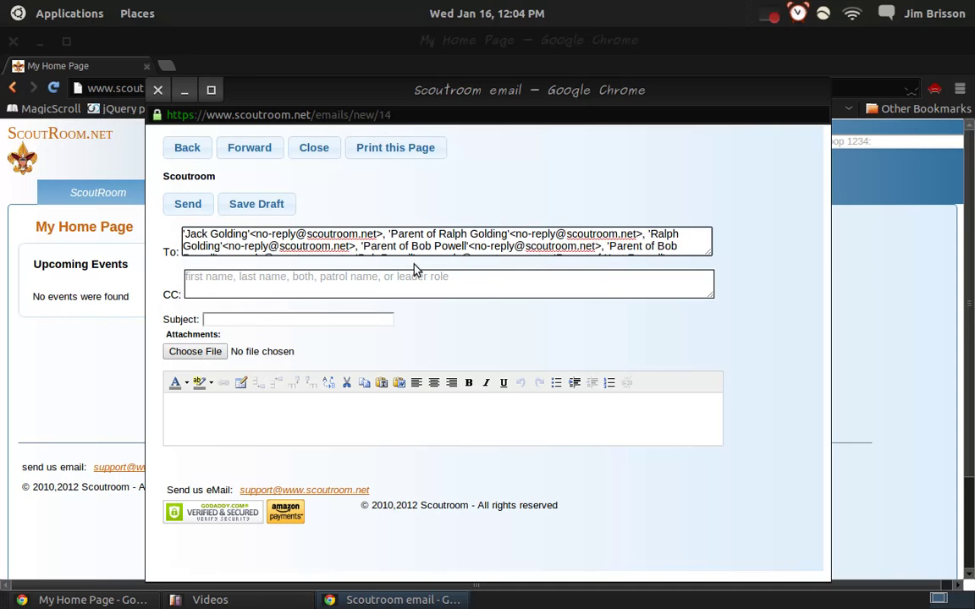
click(687, 245)
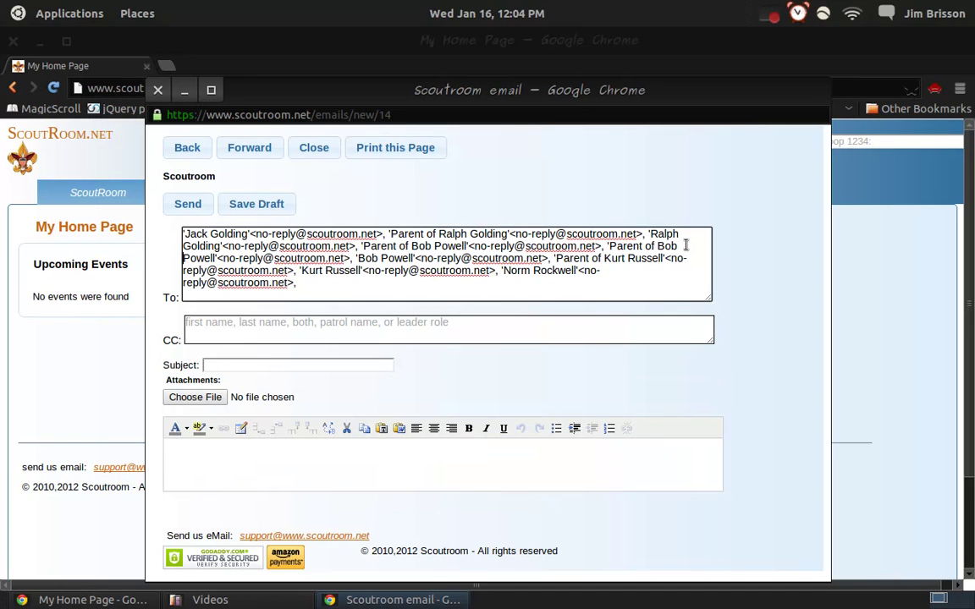
Step: Add the Committee Chr adult role and the Senior Patrol Ldr scout role to the To recipients
click(328, 284)
text(comm)
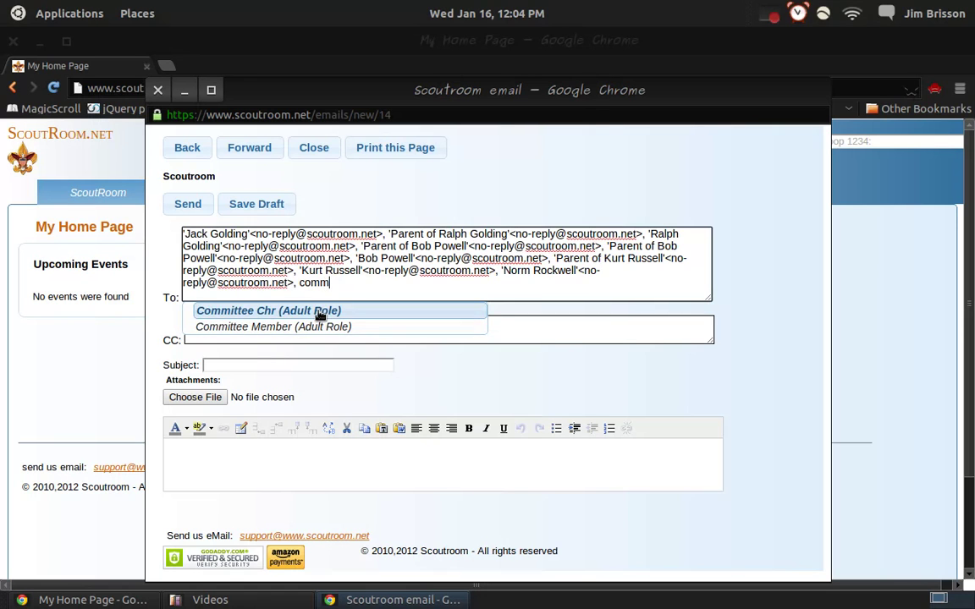
click(320, 315)
text(sen)
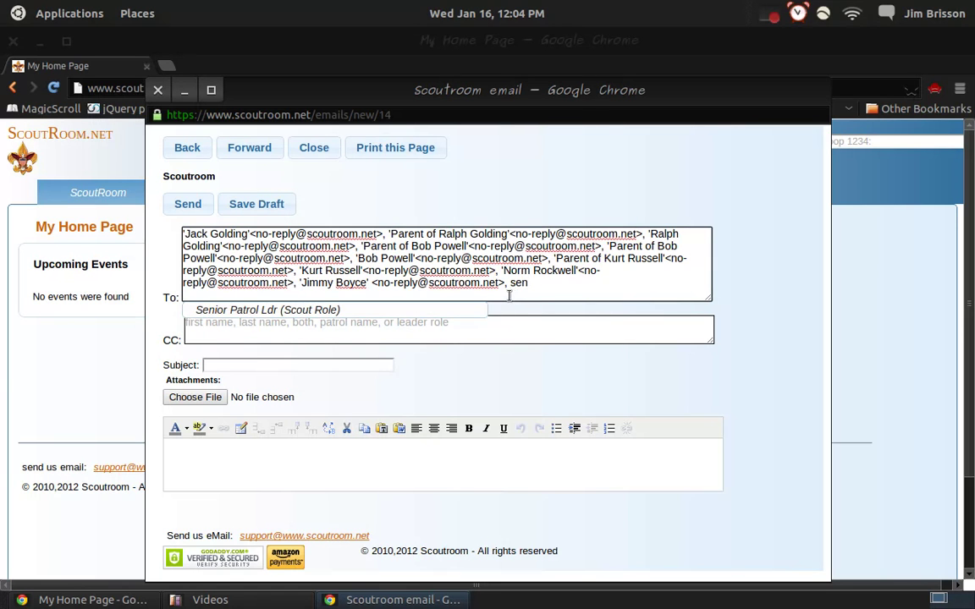
click(470, 311)
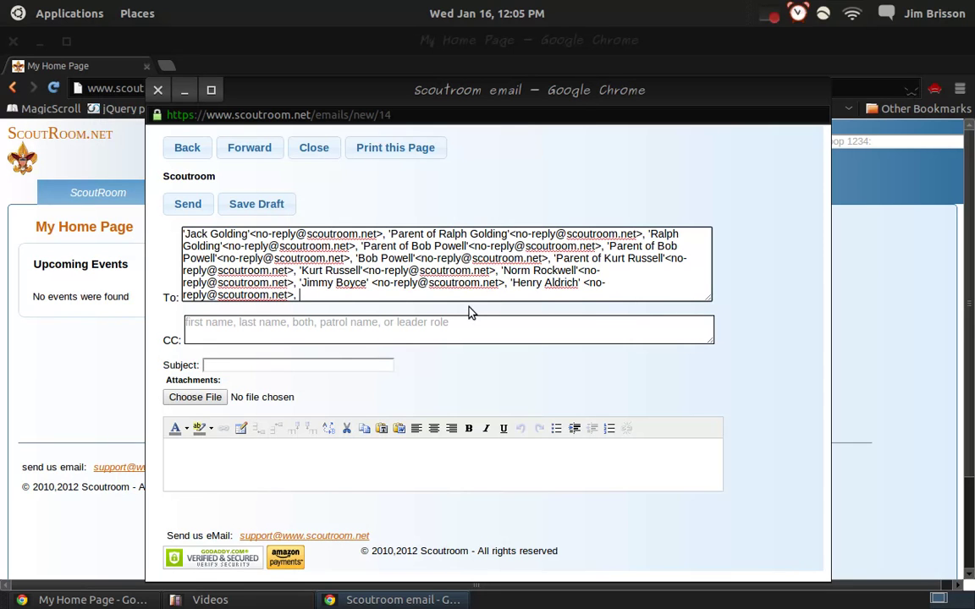
Step: Copy the email to everyone with the Asst Scoutmaster adult role
click(473, 325)
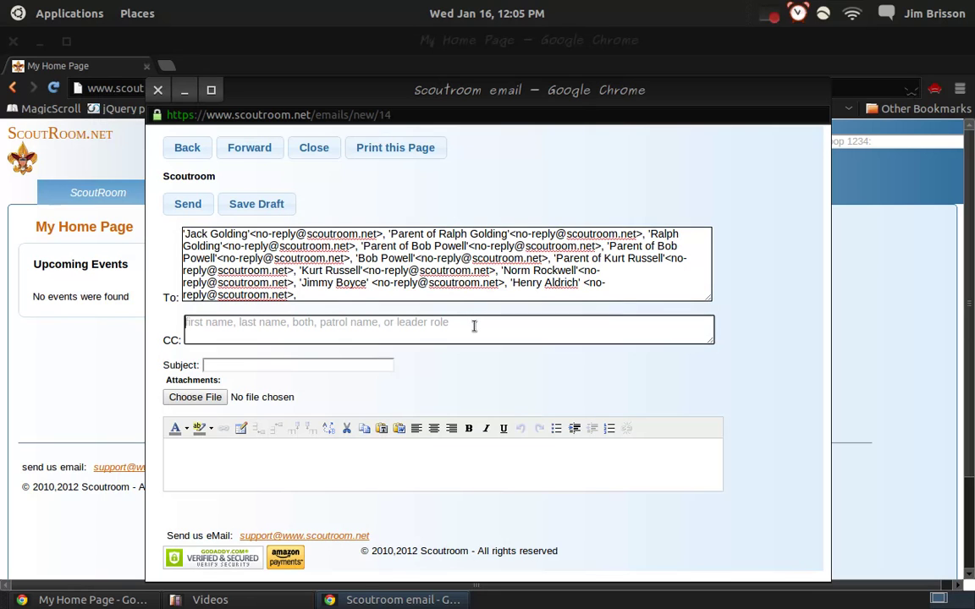
text(ass)
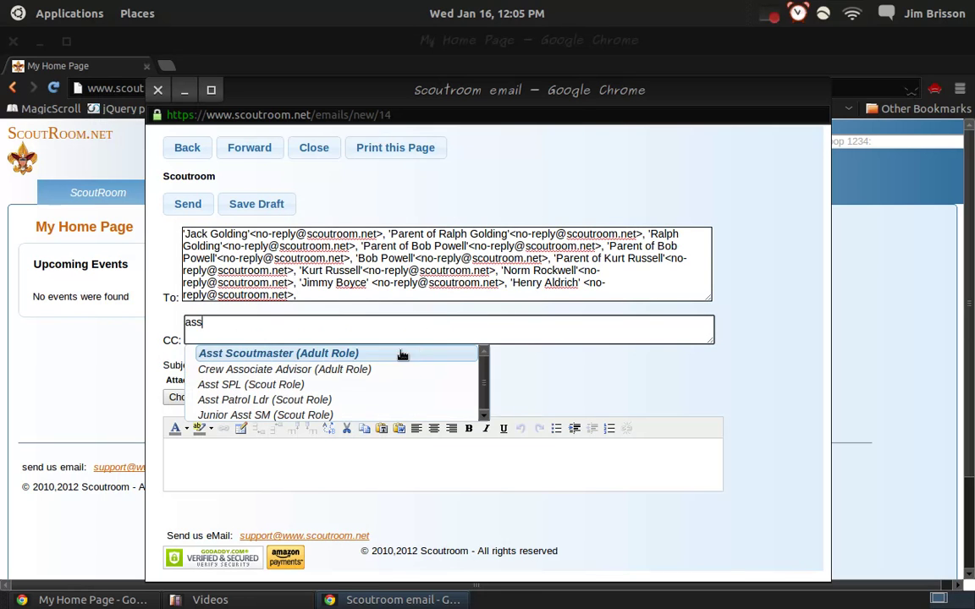
click(408, 354)
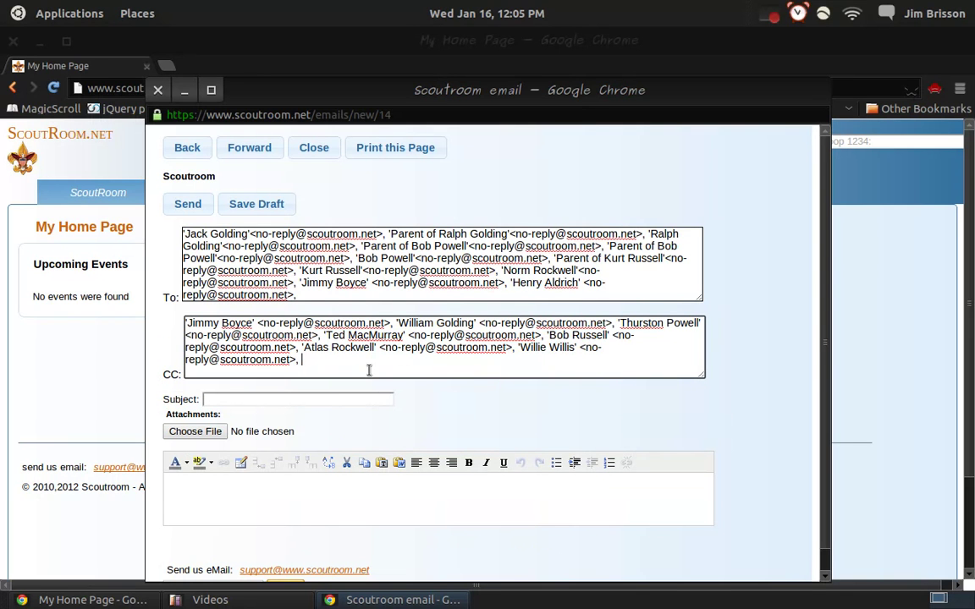
Step: Enter "lj;lkj" as the email subject and attach the picture ann_thumb.JPG
click(338, 400)
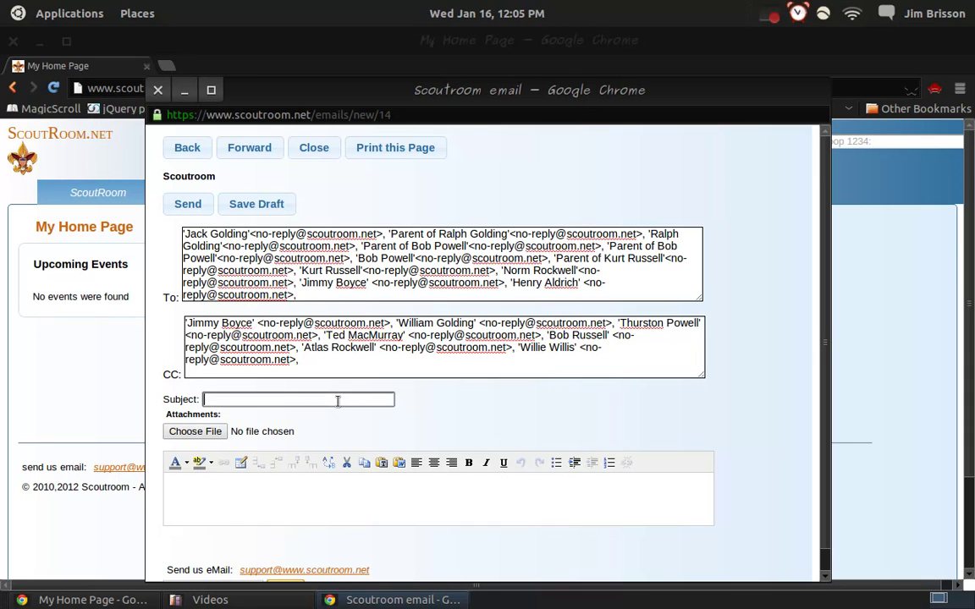
text(lj;lkj)
click(211, 434)
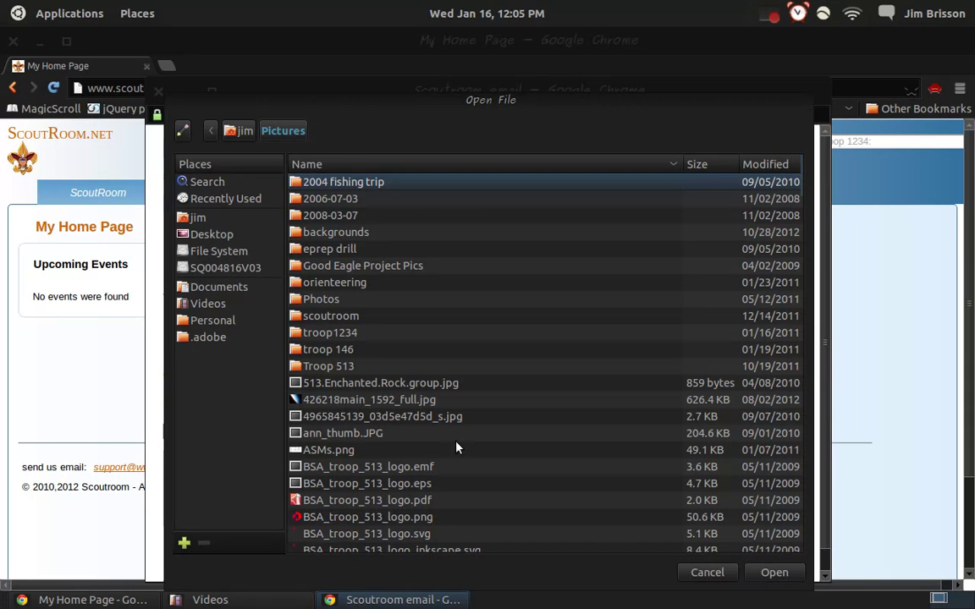
click(382, 439)
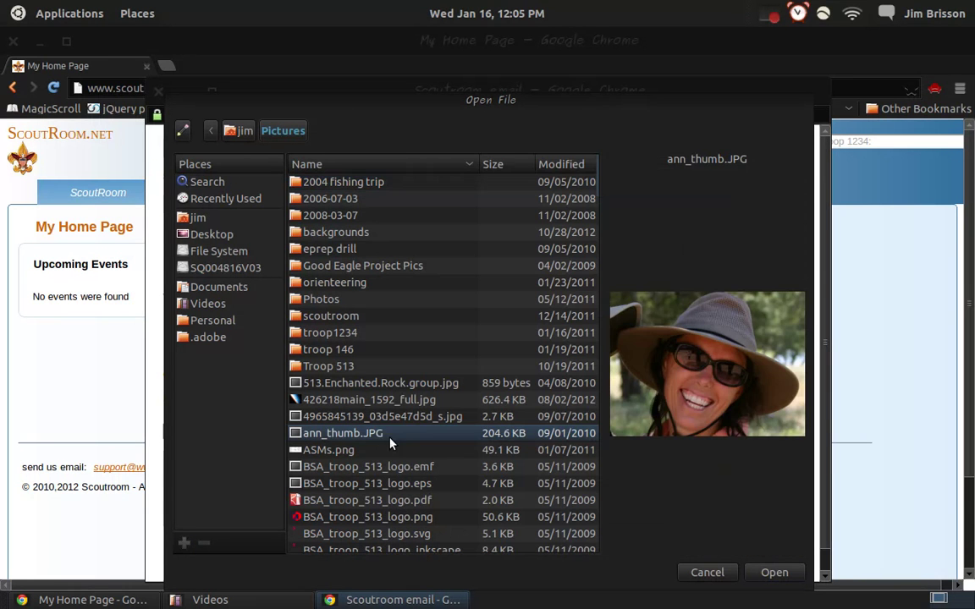
click(753, 573)
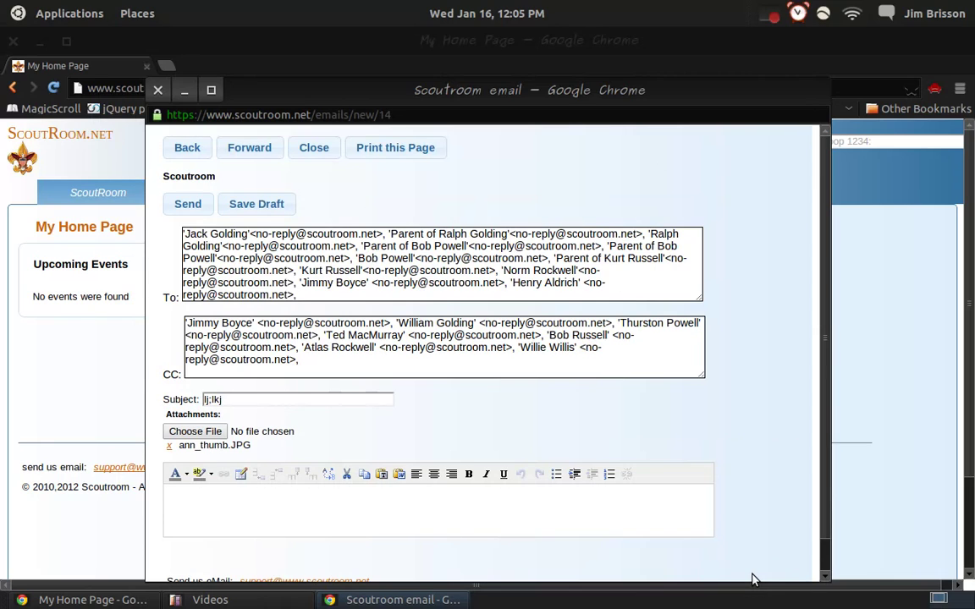
click(235, 510)
Step: Close the email window without sending and open the troop's filterable member list
click(314, 149)
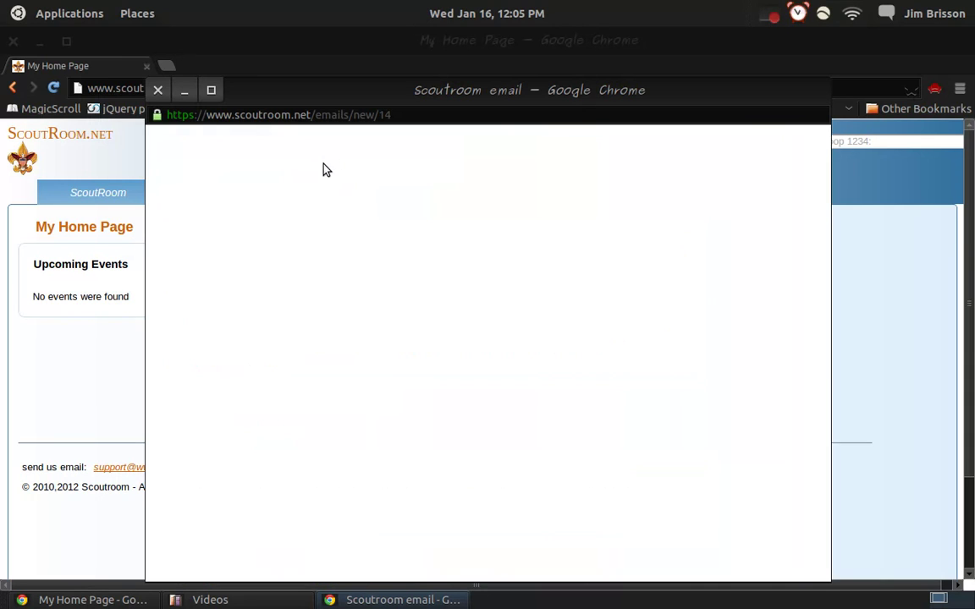
click(241, 191)
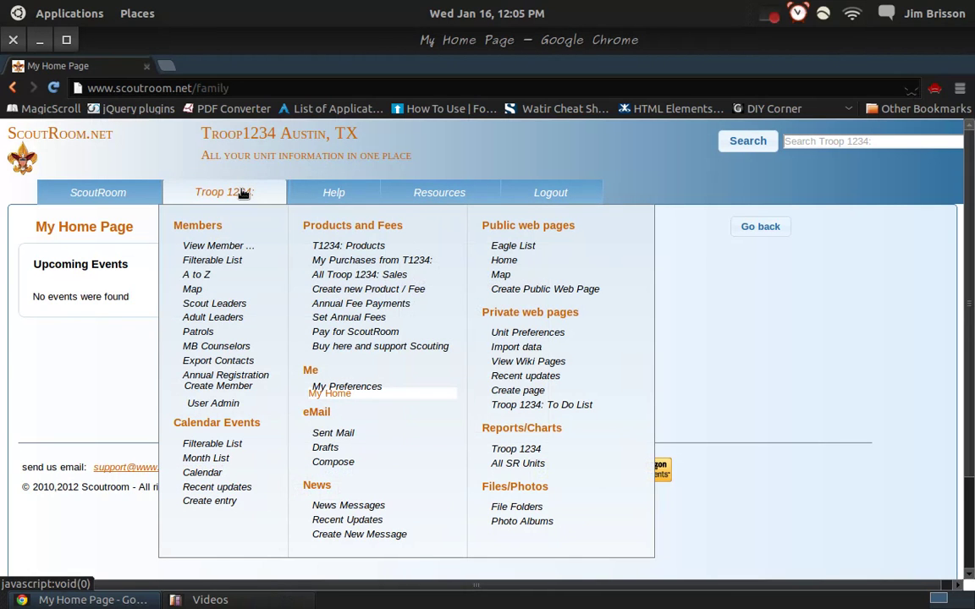
click(231, 261)
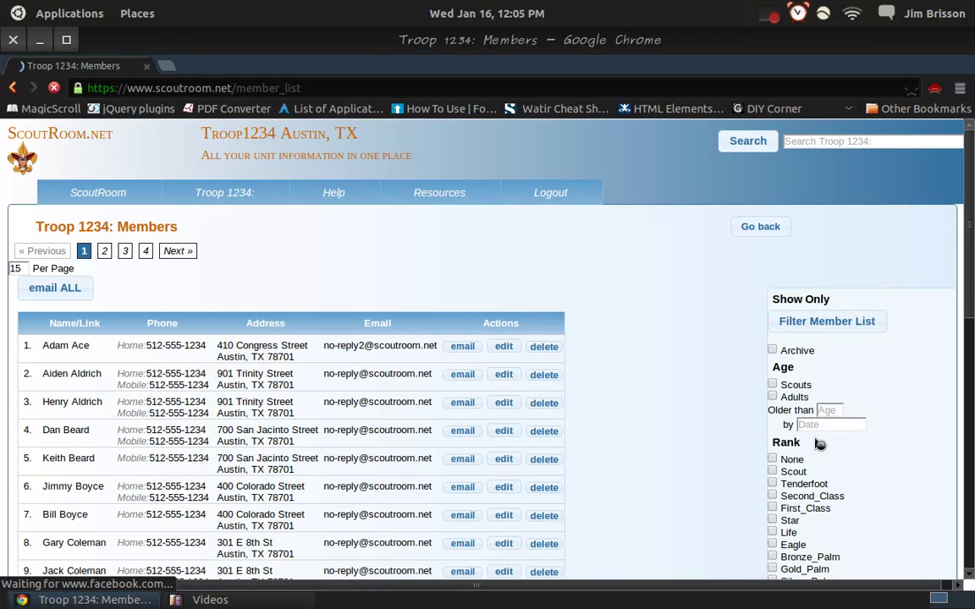
Step: Filter the member list to show only Scouts in the Flaming Arrows patrol
click(791, 389)
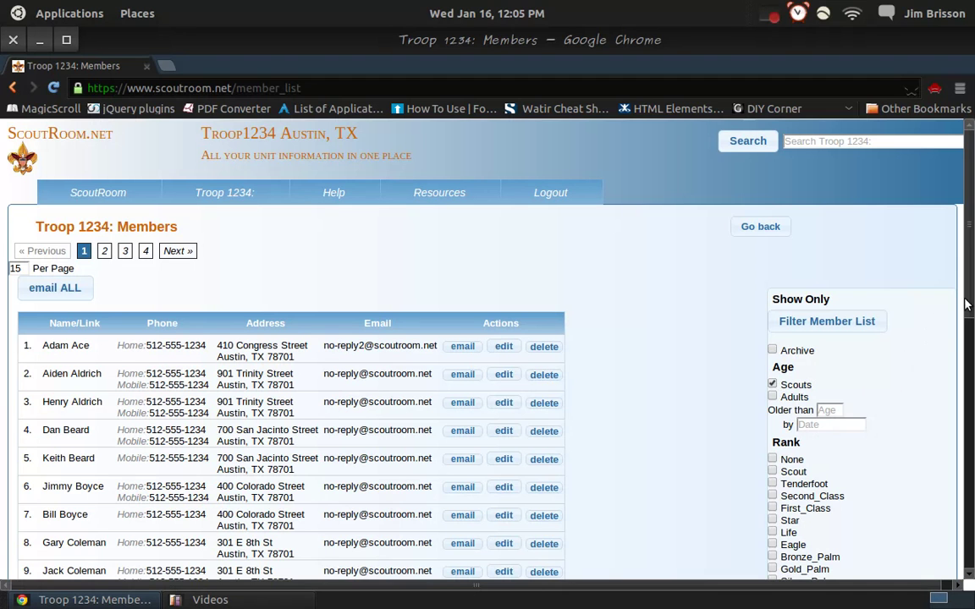
scroll(963, 337, down, 2)
drag(962, 331, 971, 408)
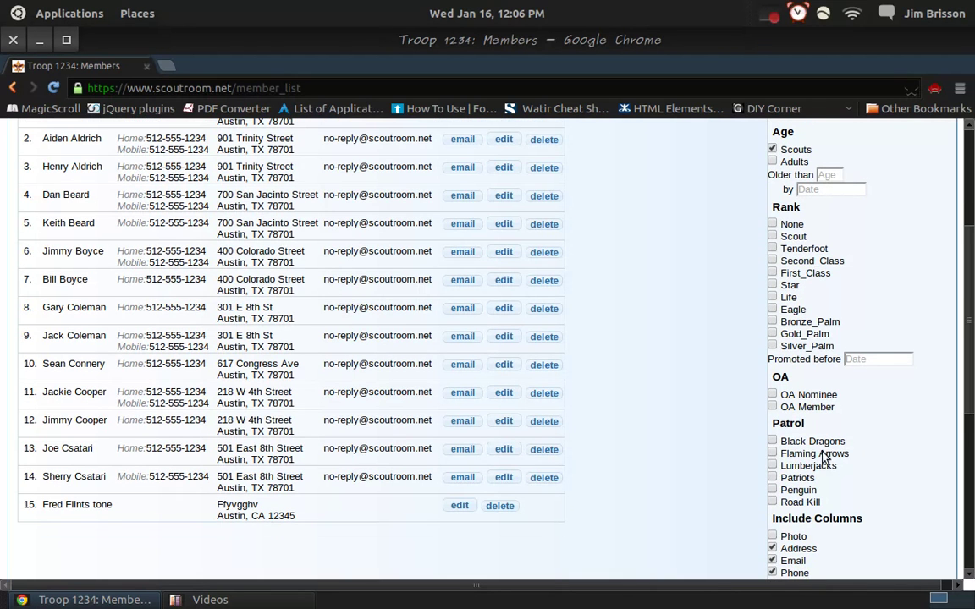
click(772, 454)
drag(965, 396, 968, 467)
click(867, 529)
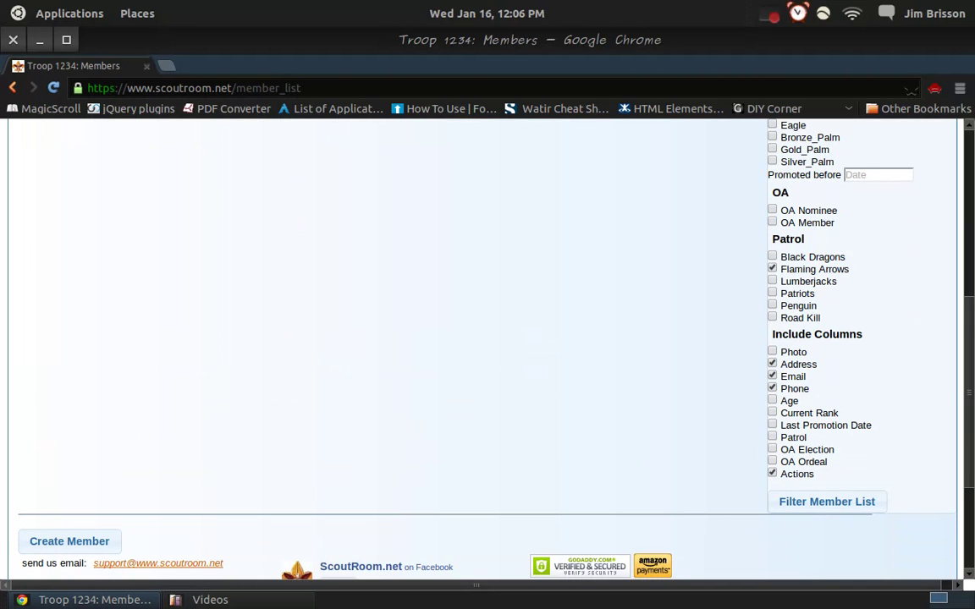
Step: Start an email for all members in the filtered list and insert their addresses as To recipients
drag(969, 333, 969, 176)
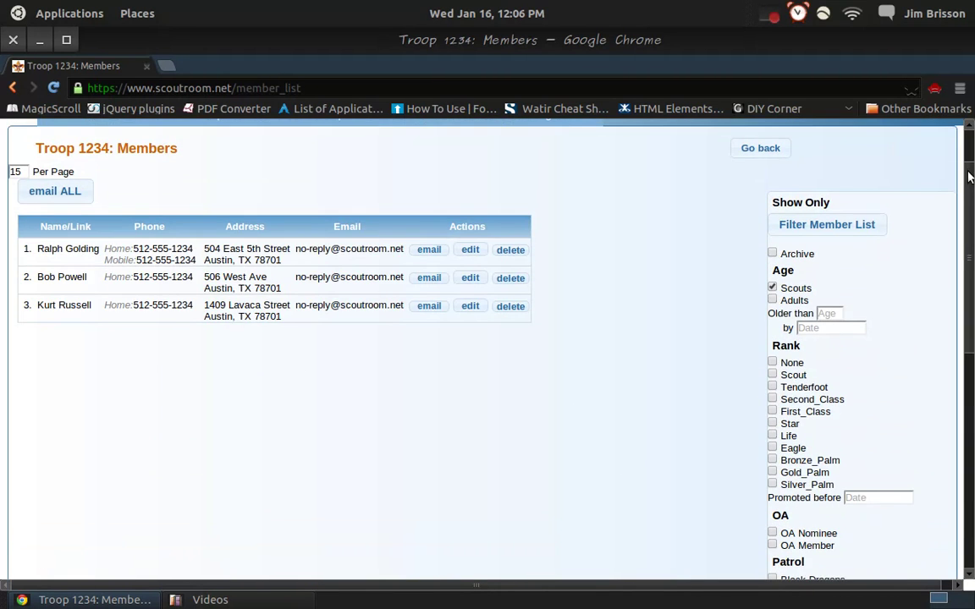
click(64, 195)
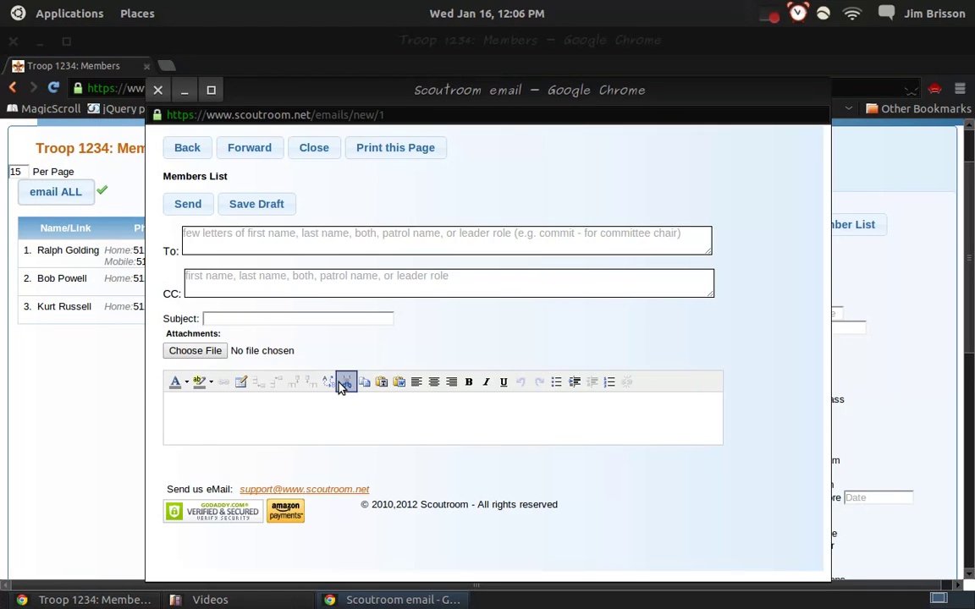
click(390, 246)
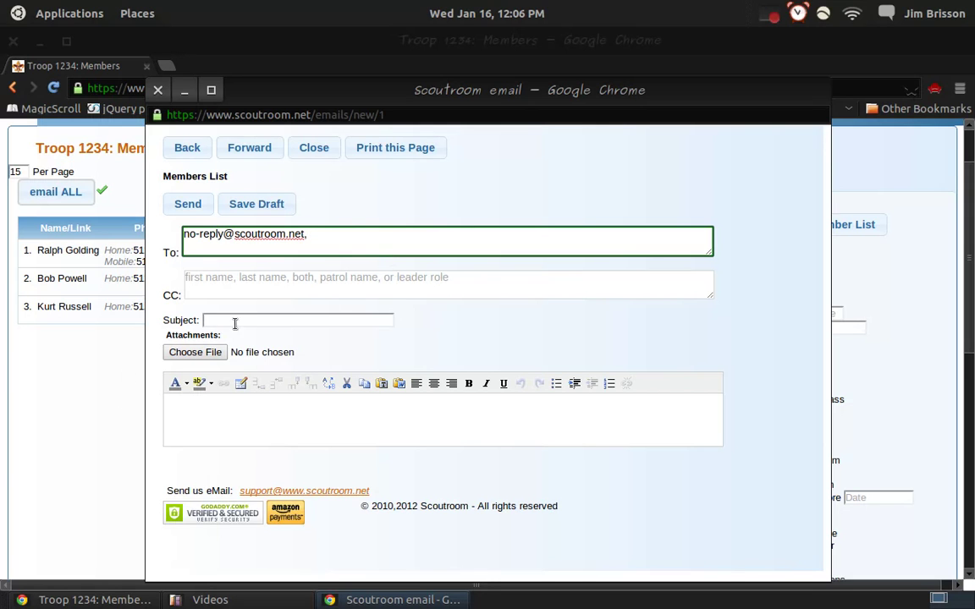
Step: Return to the main site window, leaving the email open, and open the troop's Scout Leaders page
click(90, 425)
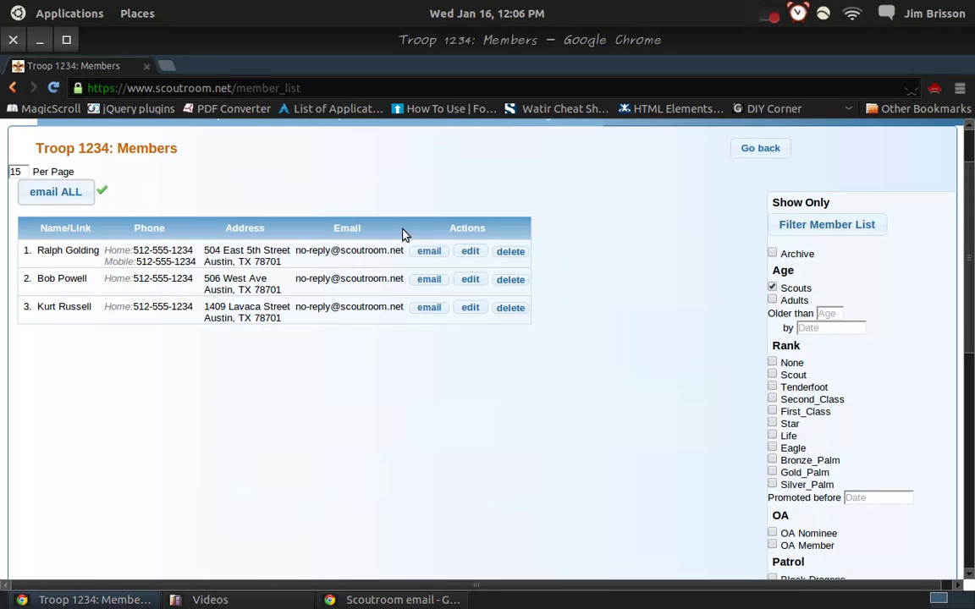
click(967, 149)
mouse_move(243, 207)
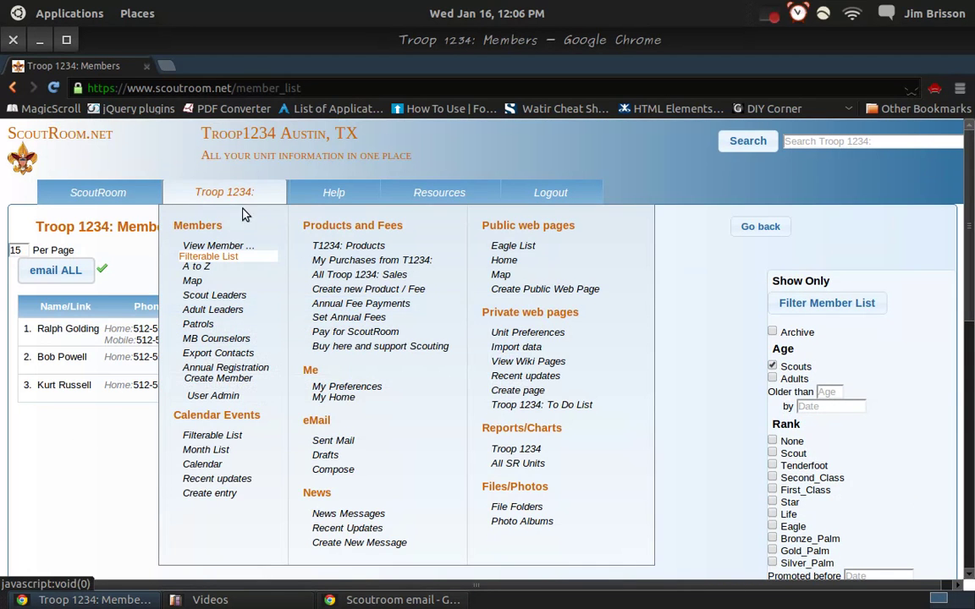
click(231, 301)
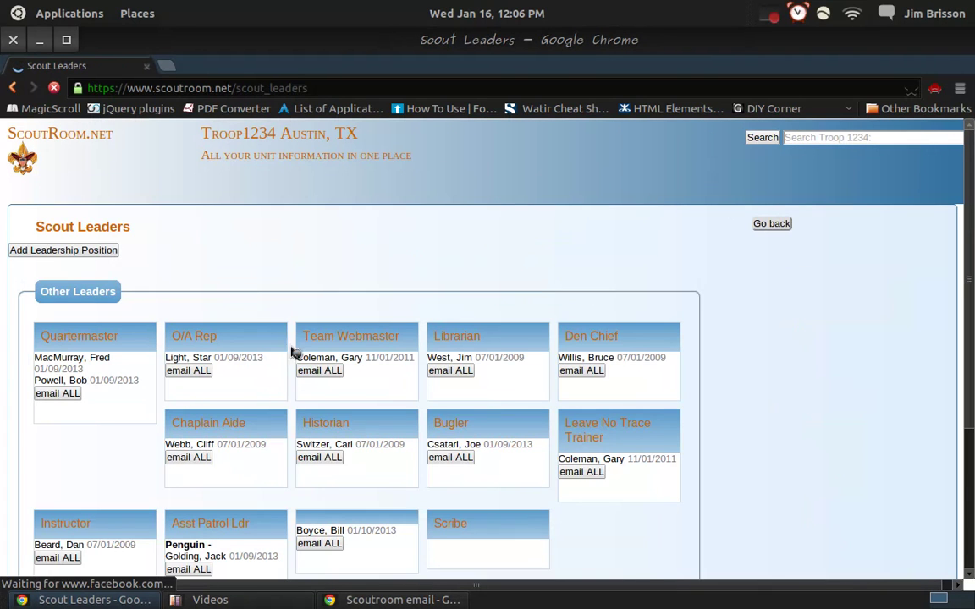
Step: Collect the Team Webmaster and Librarian addresses and insert them as CC recipients in the open email
click(324, 389)
click(449, 387)
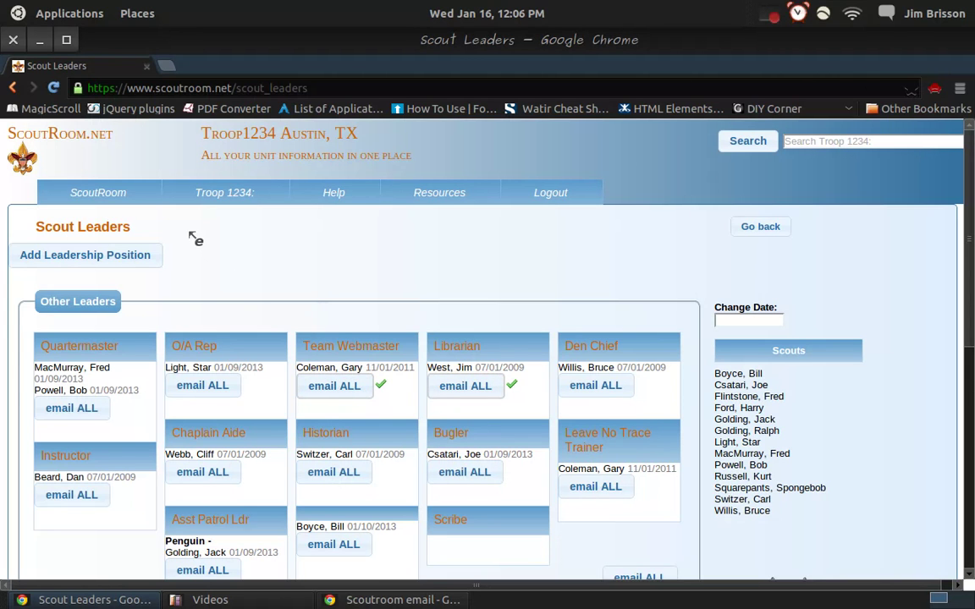
click(355, 599)
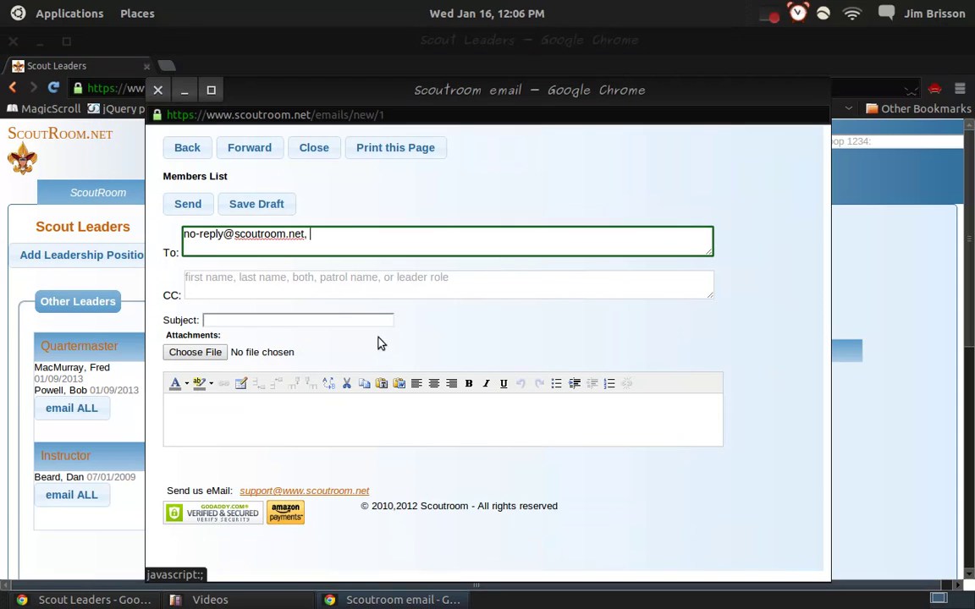
click(377, 292)
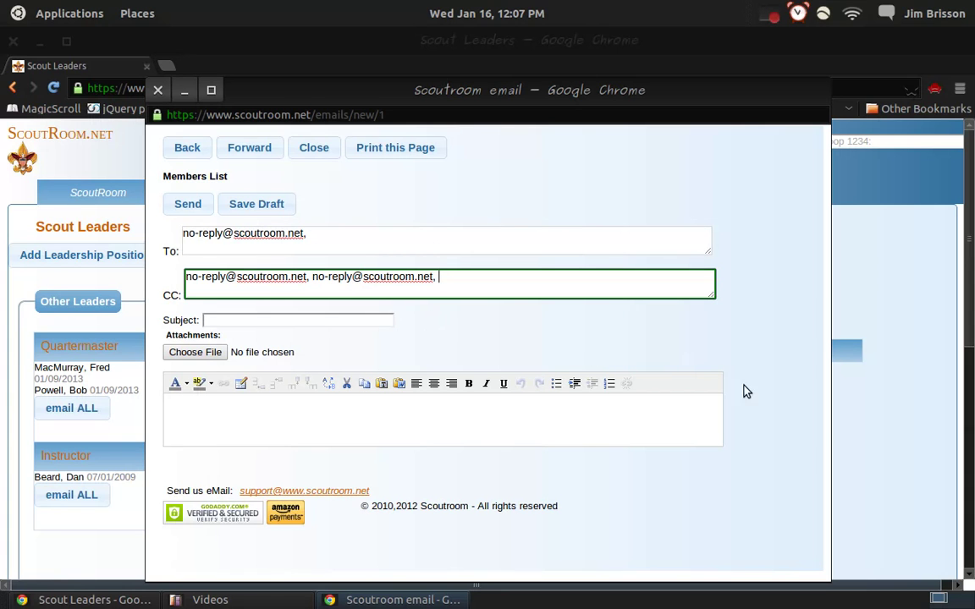
Step: Return to the main site window and open the troop's Adult Leaders page
click(901, 456)
mouse_move(224, 190)
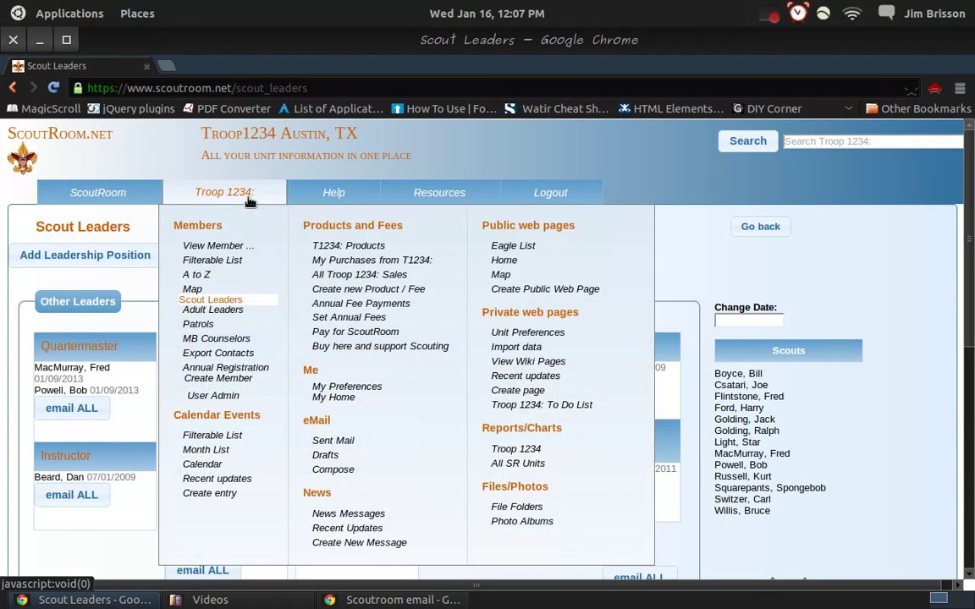
click(234, 313)
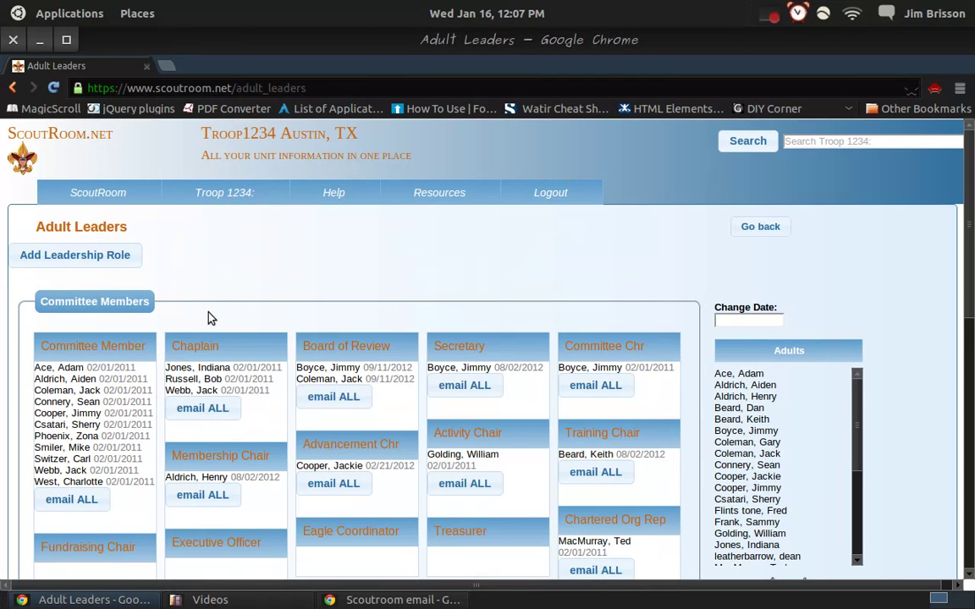
Step: Collect the addresses of all Chaplains and add them as To recipients in the open email
click(217, 412)
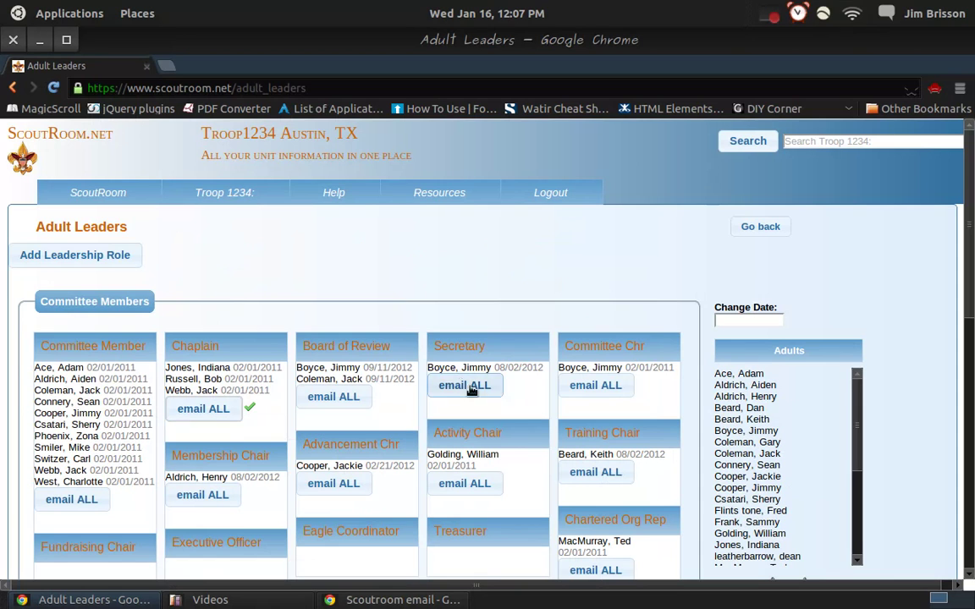
click(338, 600)
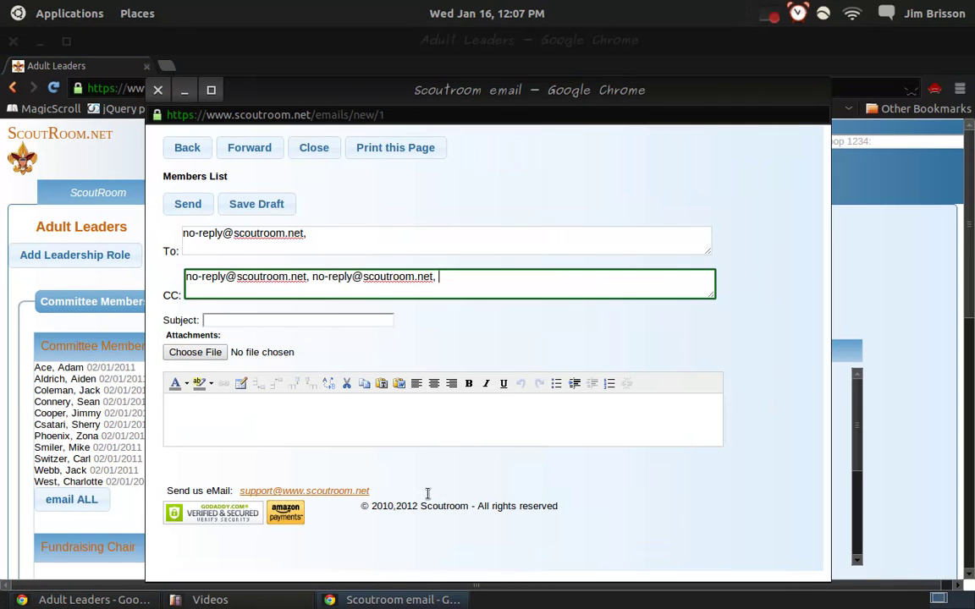
click(374, 247)
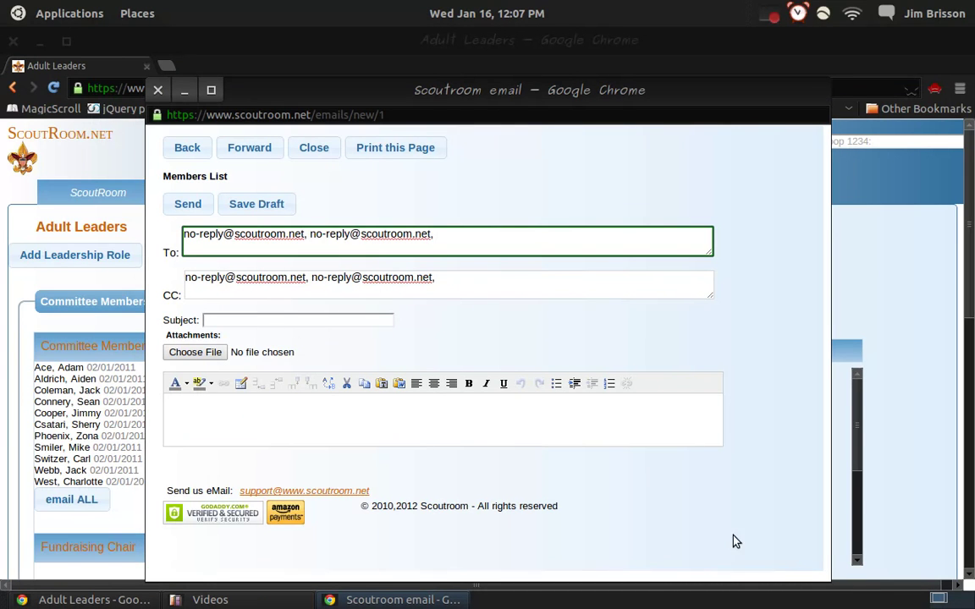
Step: Return to the main site window and open the Who Needs training report in the Troop 1234 reports
click(921, 511)
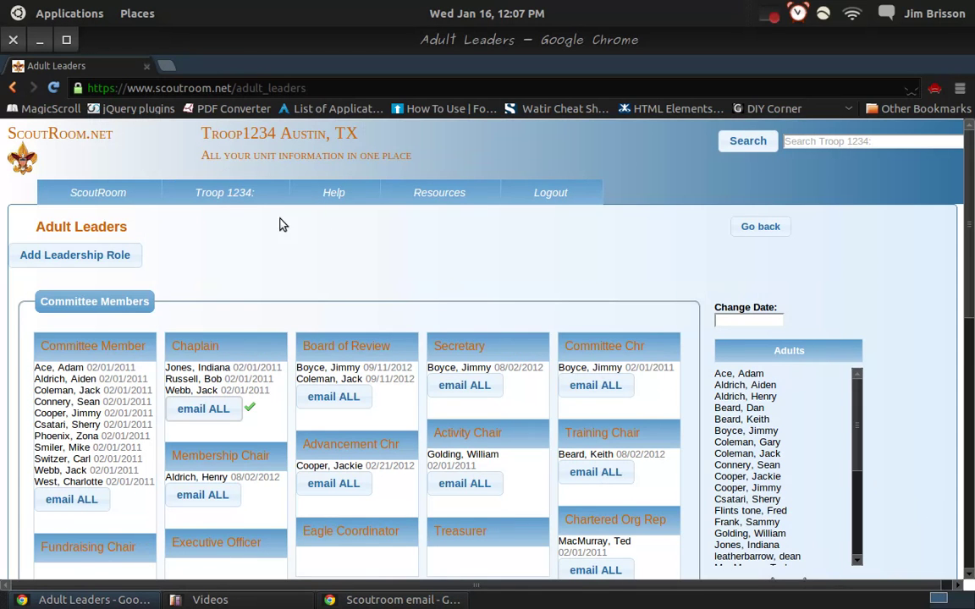
click(258, 203)
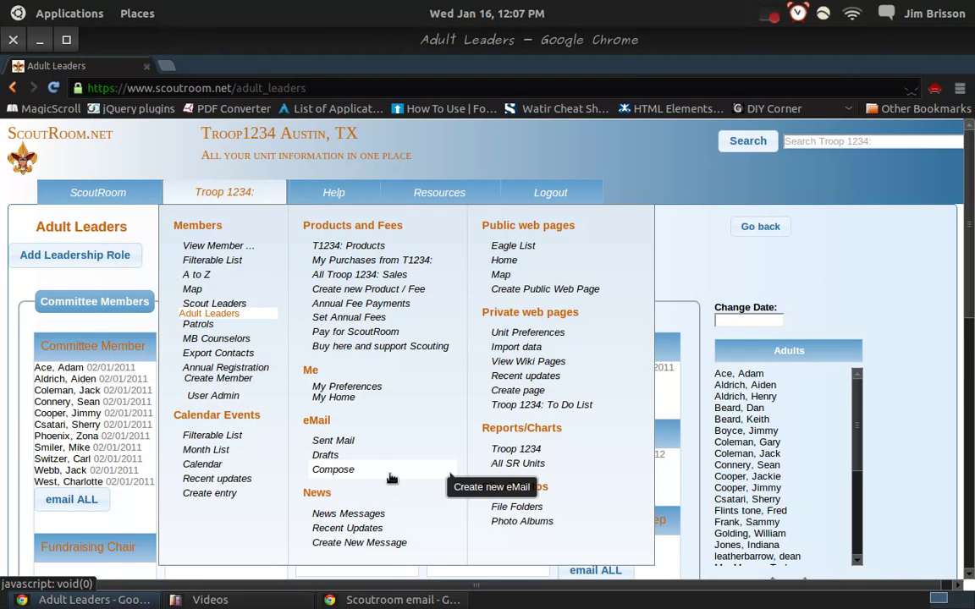
click(515, 452)
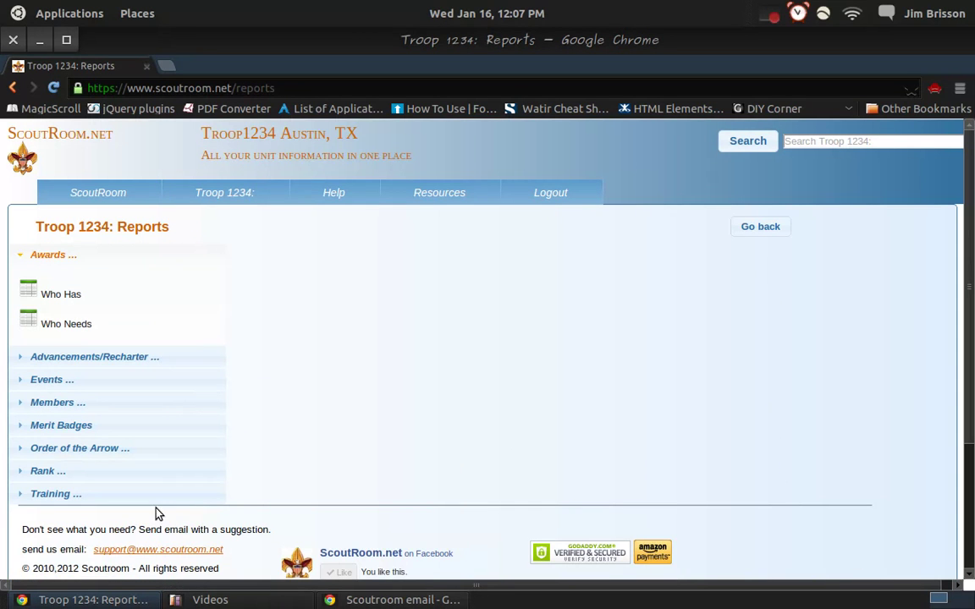
click(139, 493)
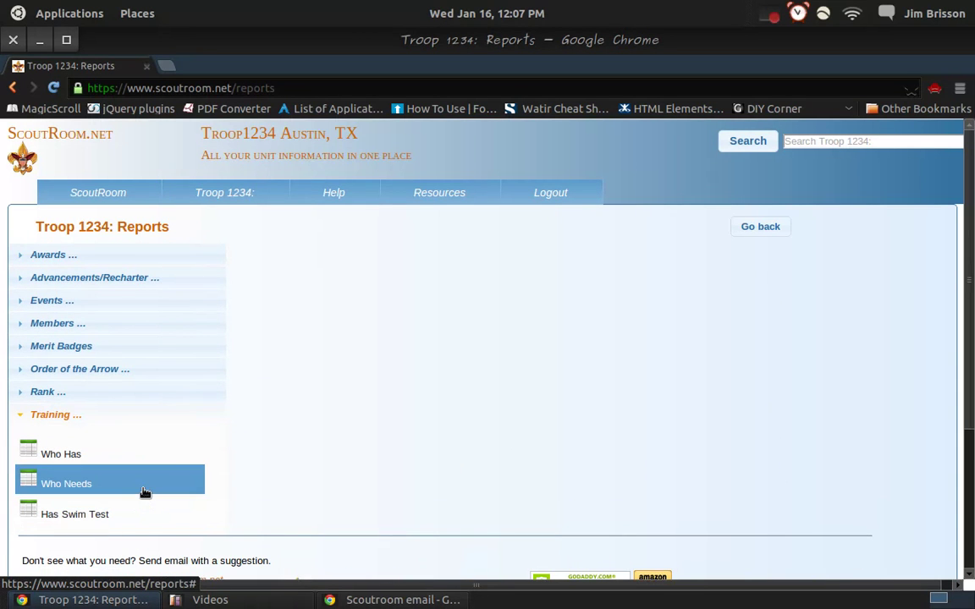
click(145, 493)
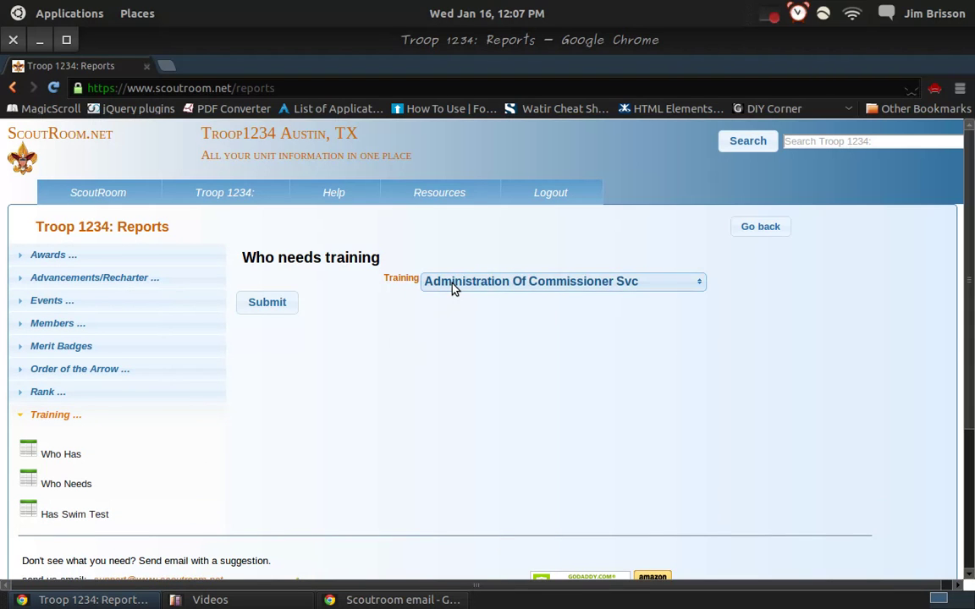
Step: Filter the training options by "youth pr", choose Youth Protection Training, and run the report
click(453, 288)
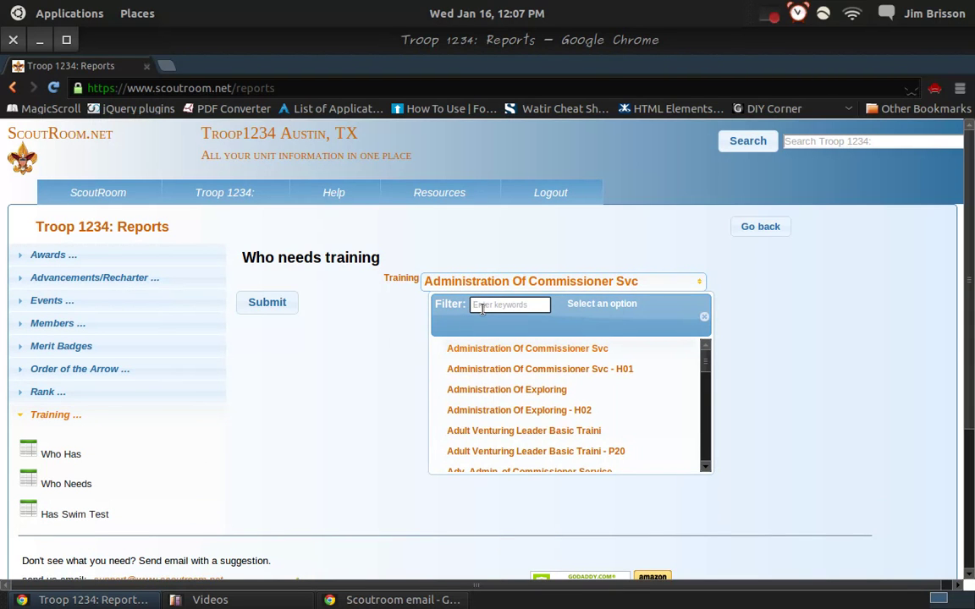
text(youth)
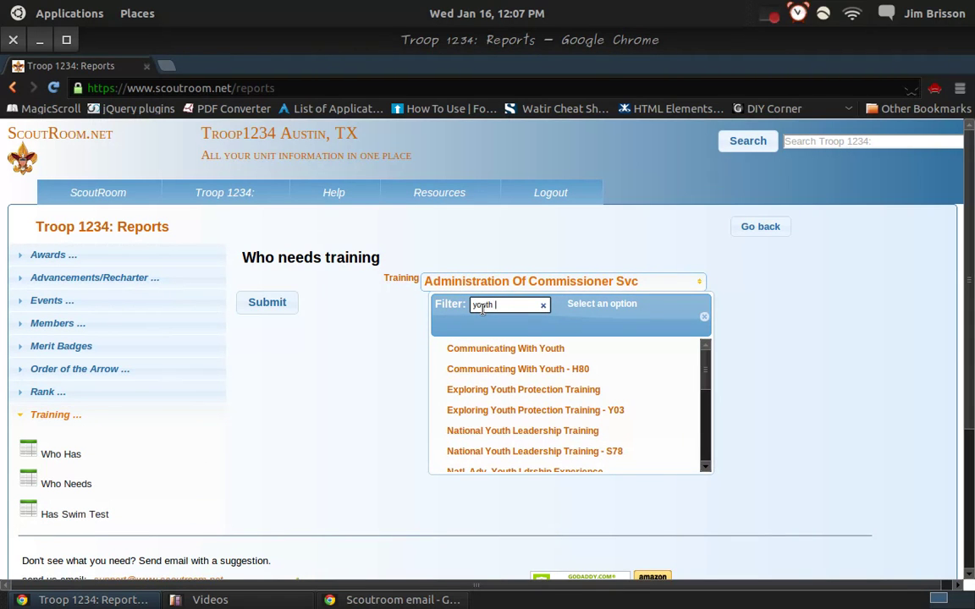
text( pr)
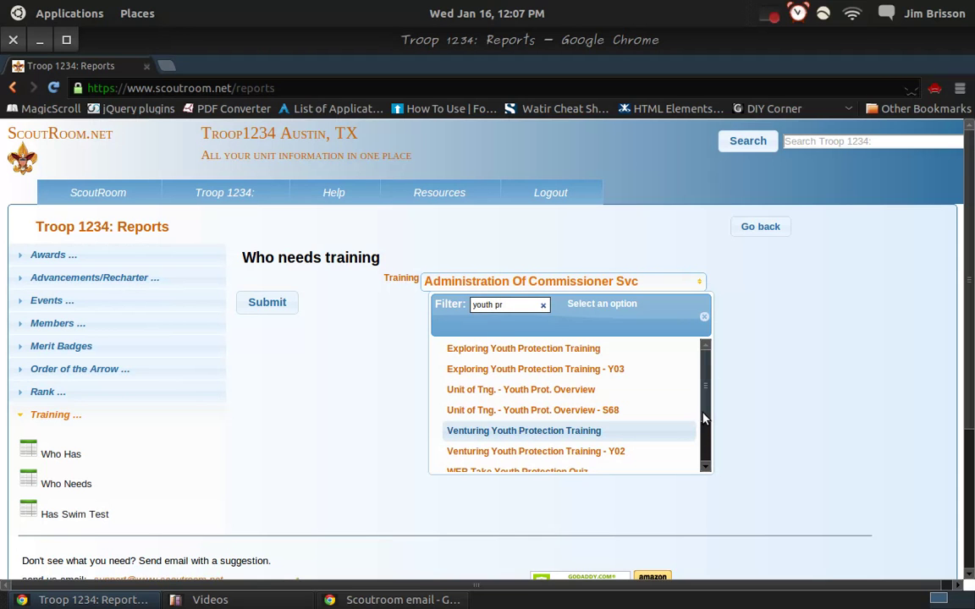
scroll(701, 423, down, 1)
scroll(701, 431, down, 2)
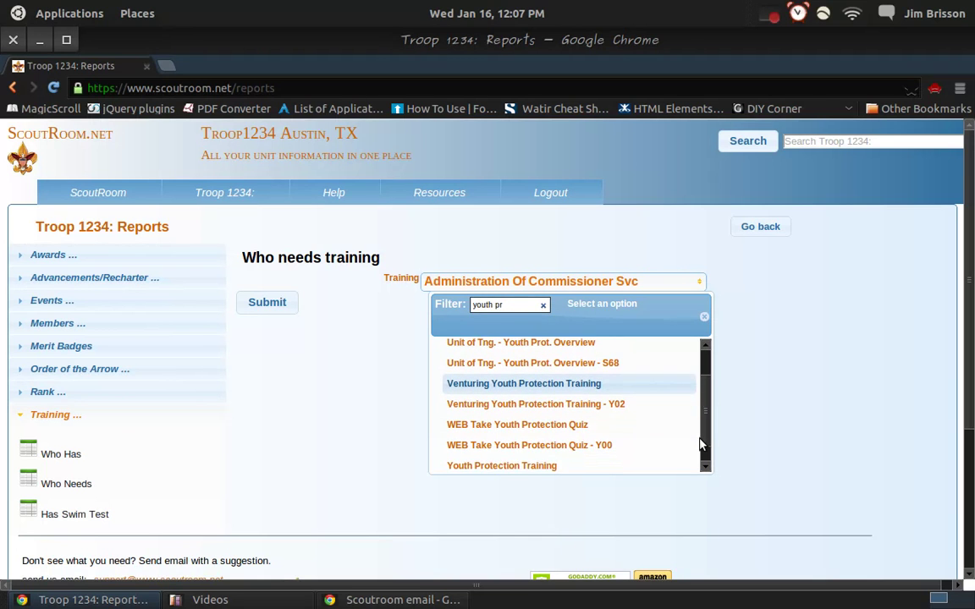
click(597, 467)
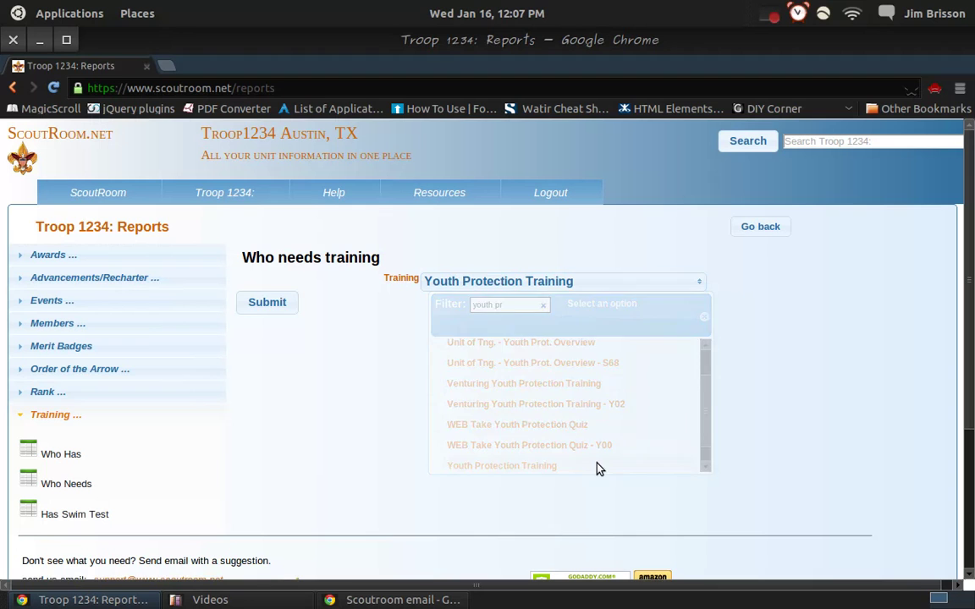
click(289, 311)
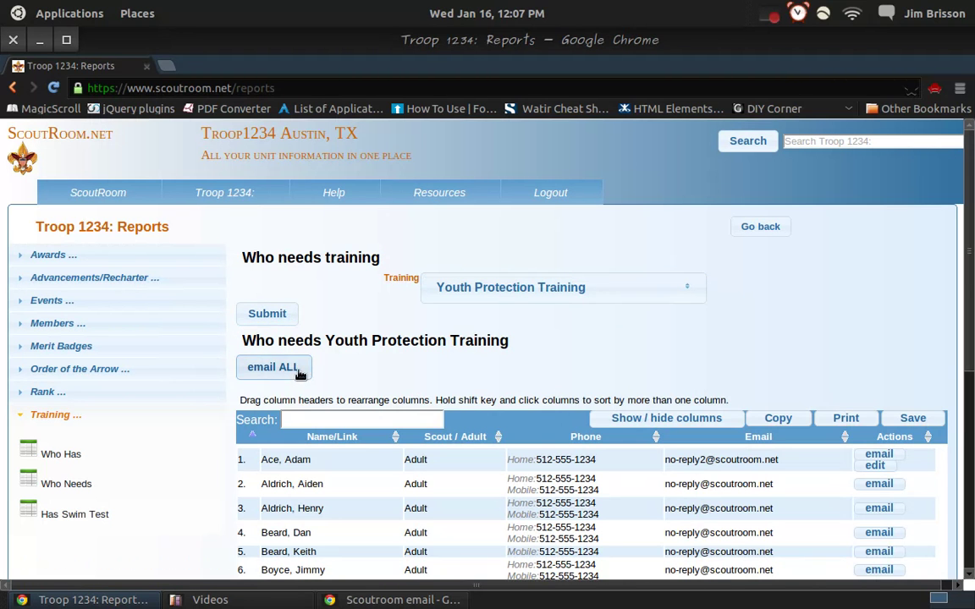
Step: Add the addresses of everyone needing Youth Protection Training as CC recipients in the open email, and close the email
click(350, 602)
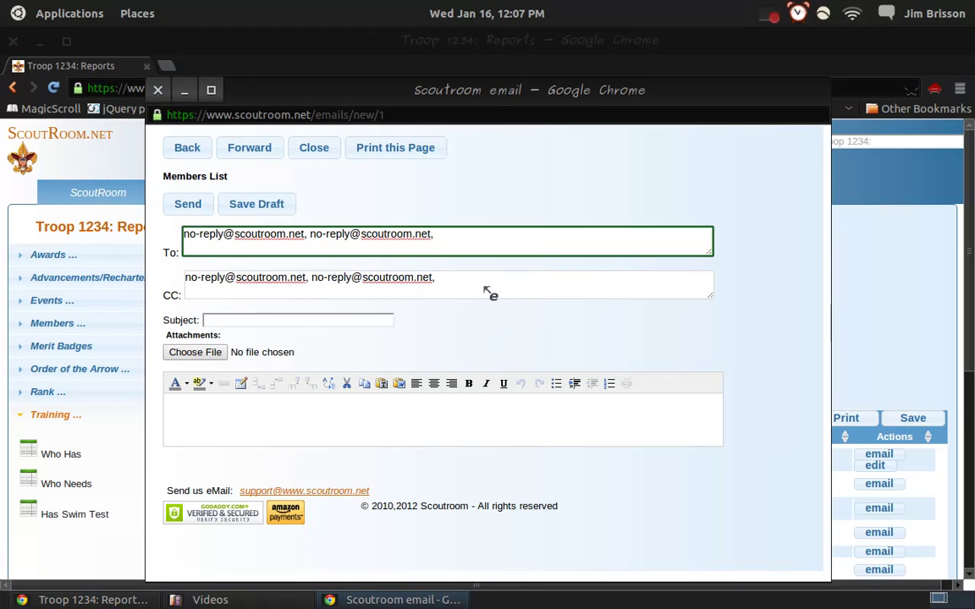
click(489, 292)
key(ctrl+v)
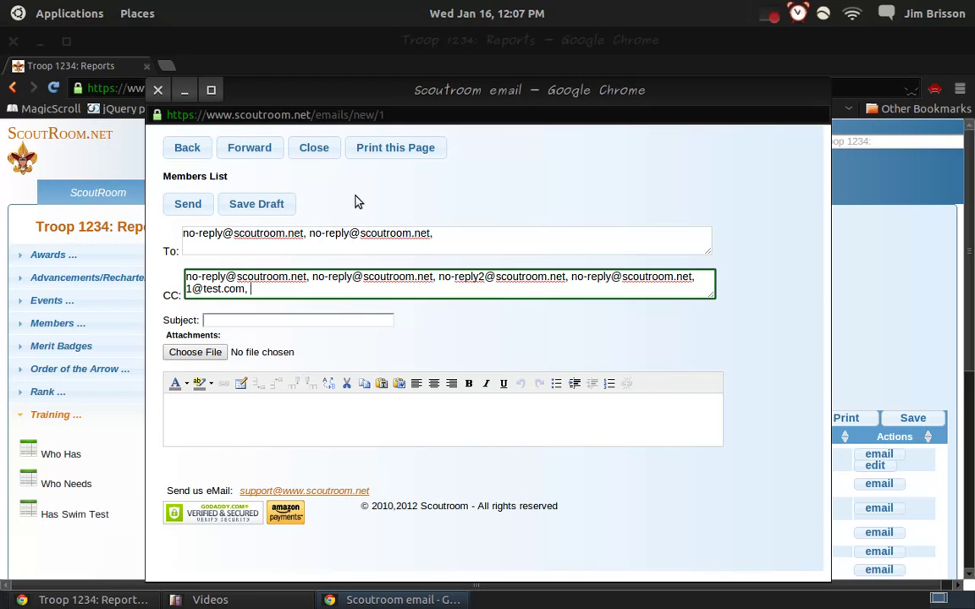
click(314, 154)
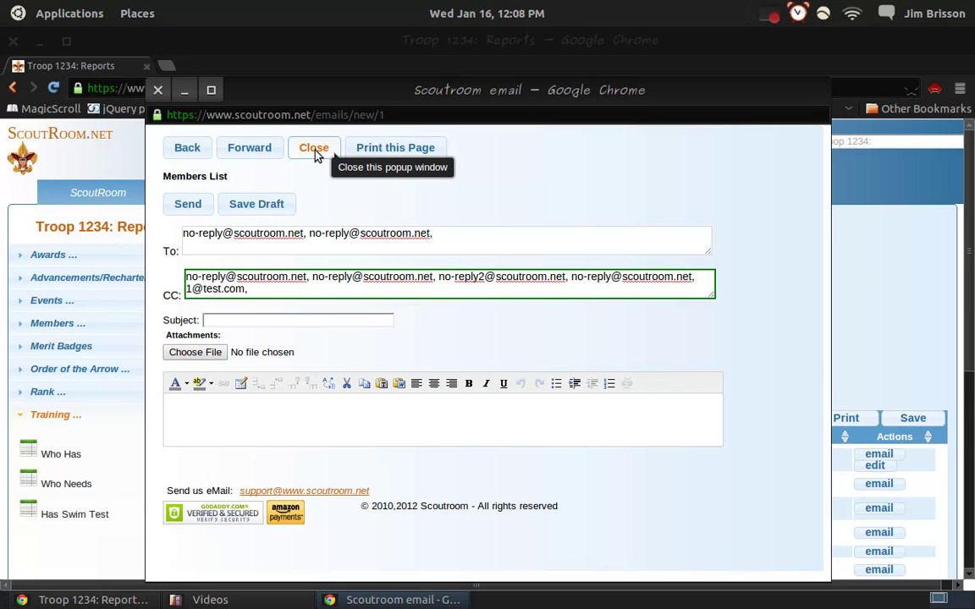
Step: View the form for creating a troop news message, close it unfilled, and open the News Messages page
mouse_move(238, 196)
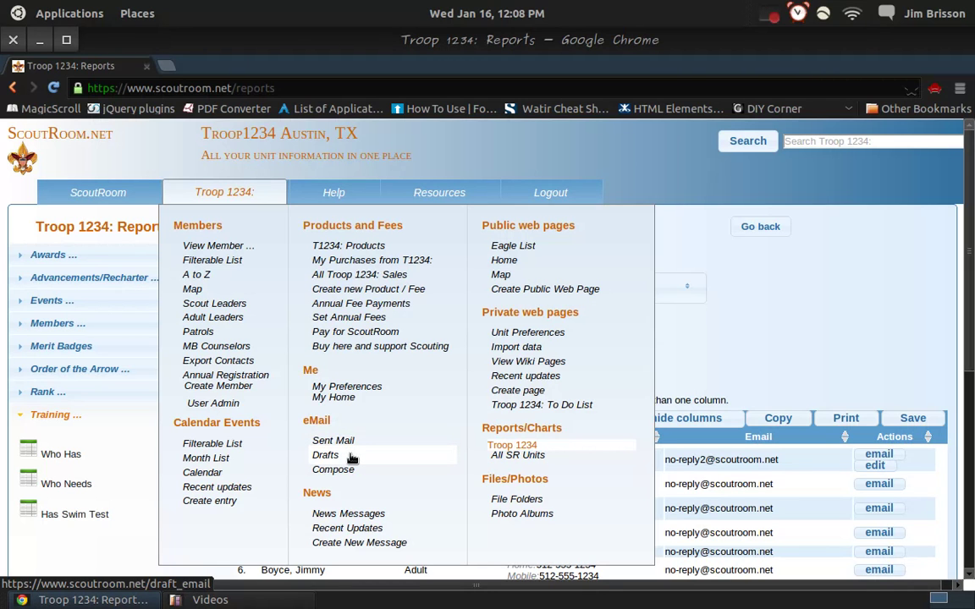
click(369, 550)
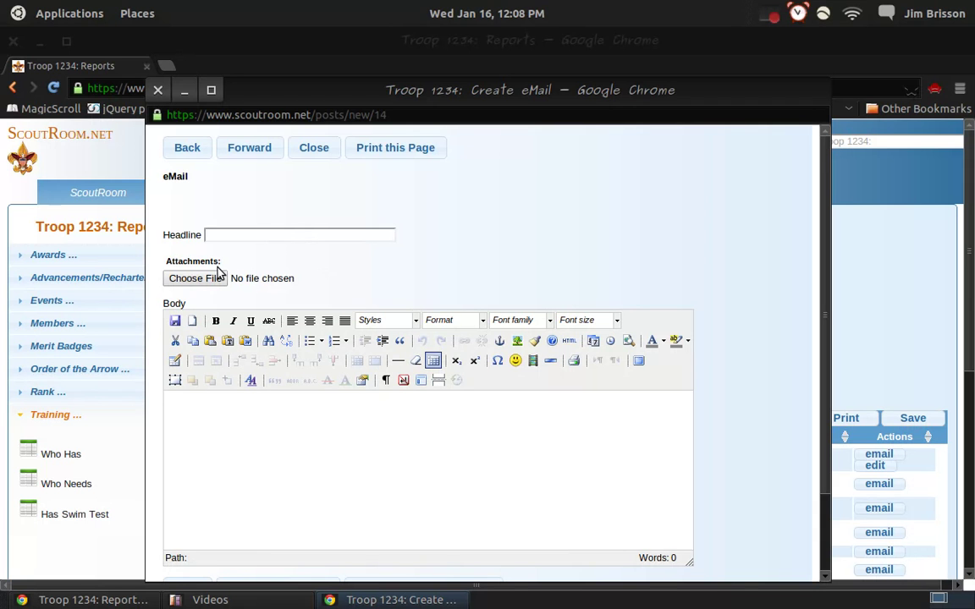
click(313, 151)
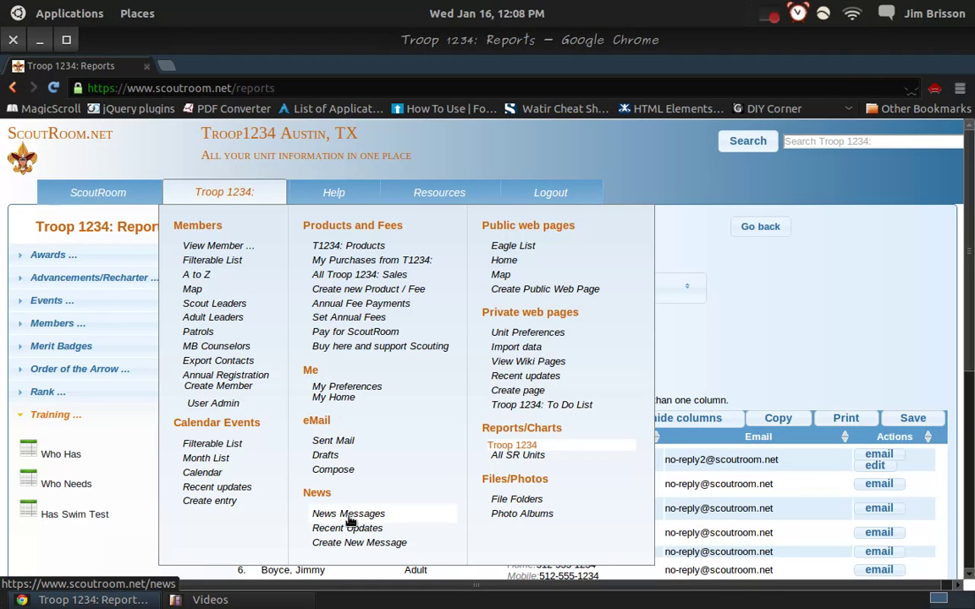
click(349, 513)
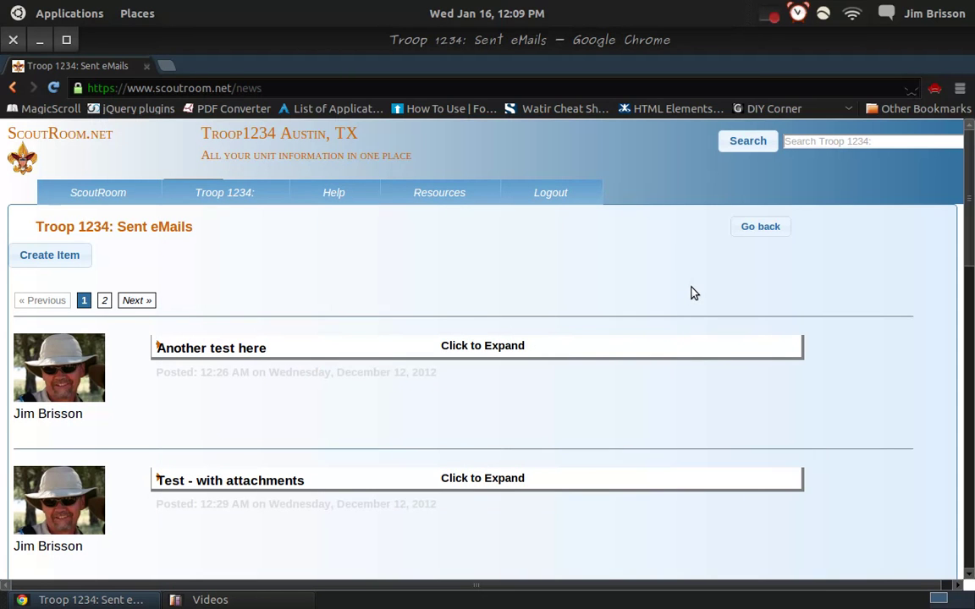
click(772, 22)
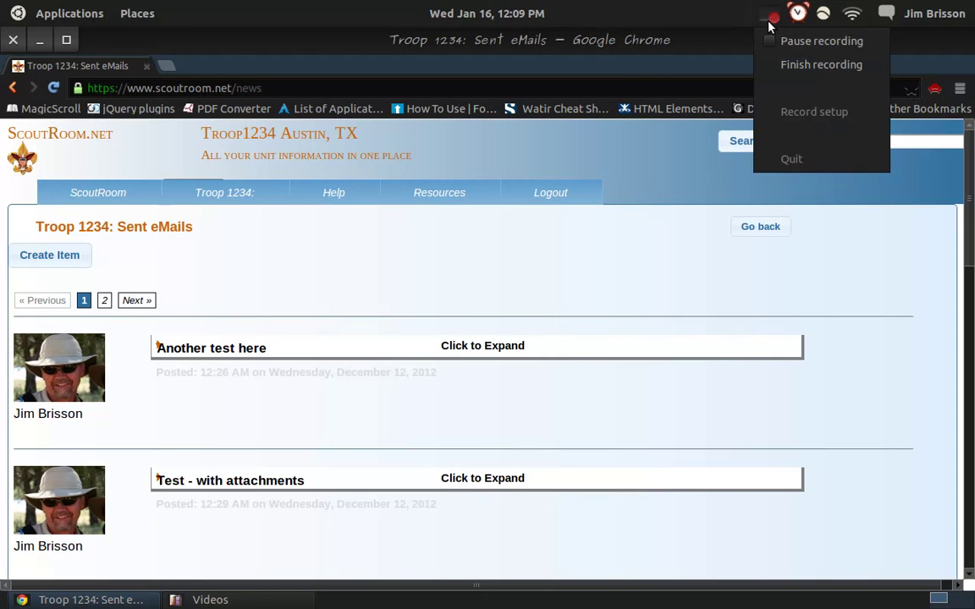
click(793, 65)
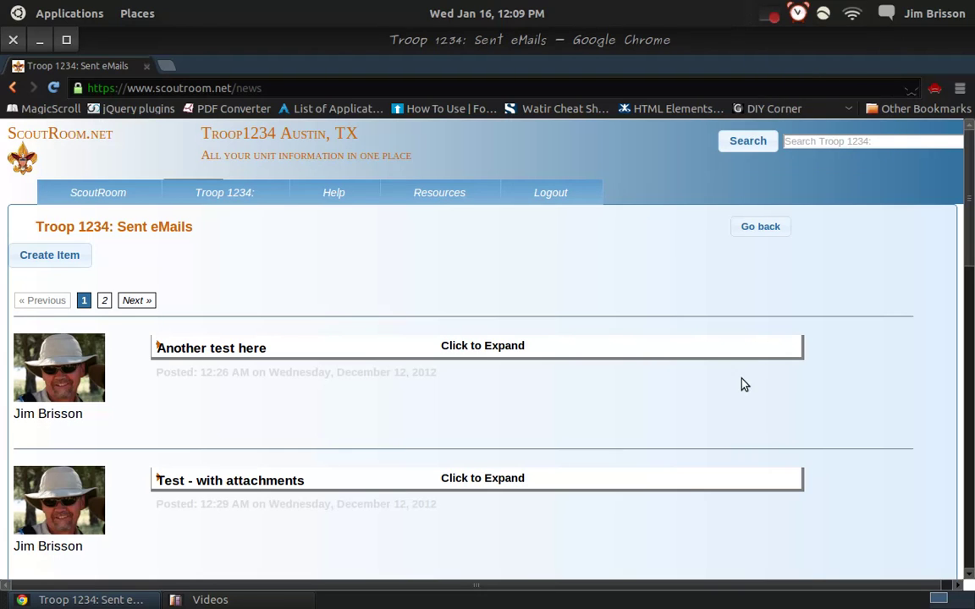